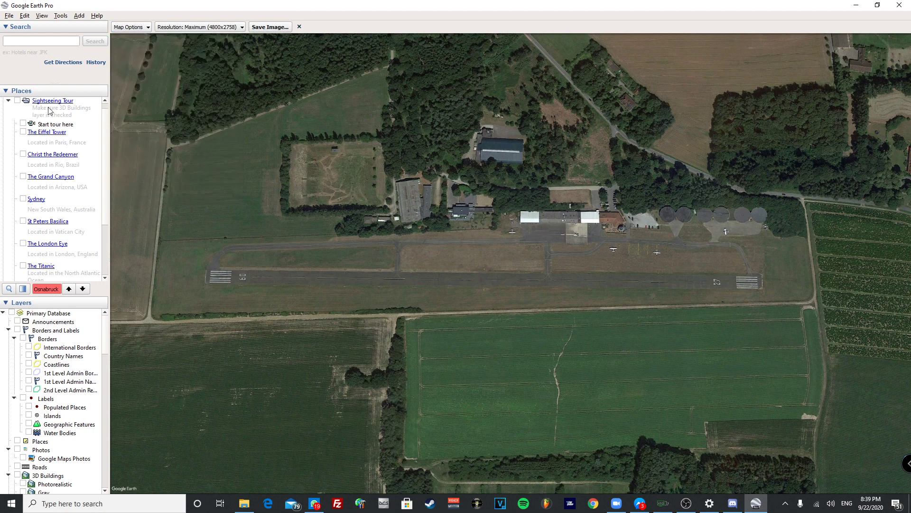
Step: Hide the sidebar, then pan, zoom and level the map to a straight-down airfield view
click(42, 15)
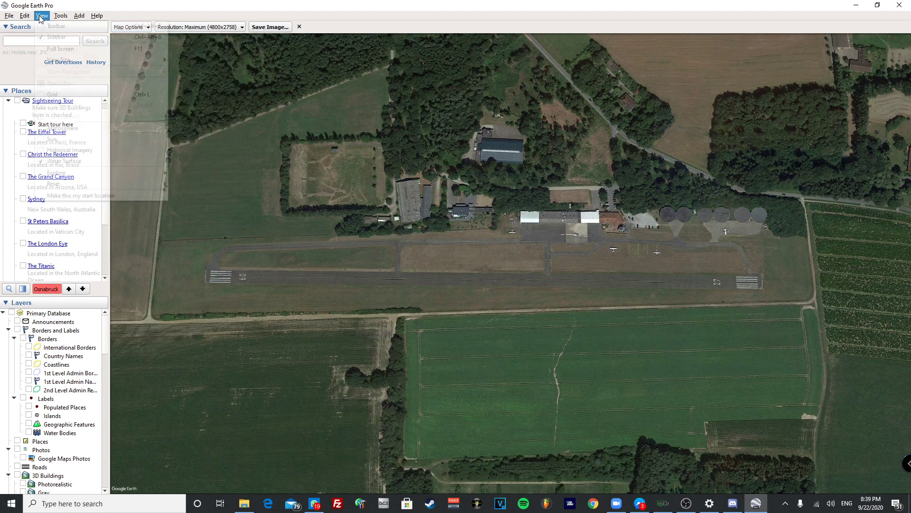
click(73, 35)
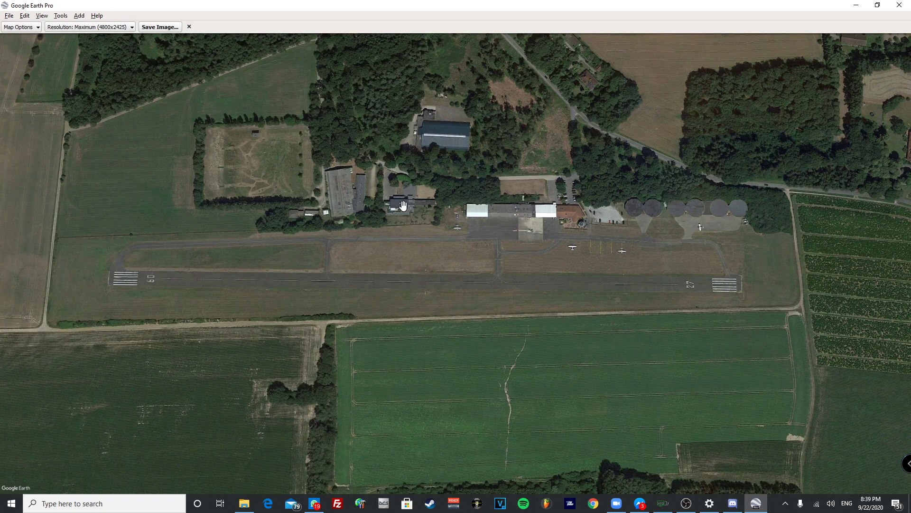
drag(403, 205, 399, 254)
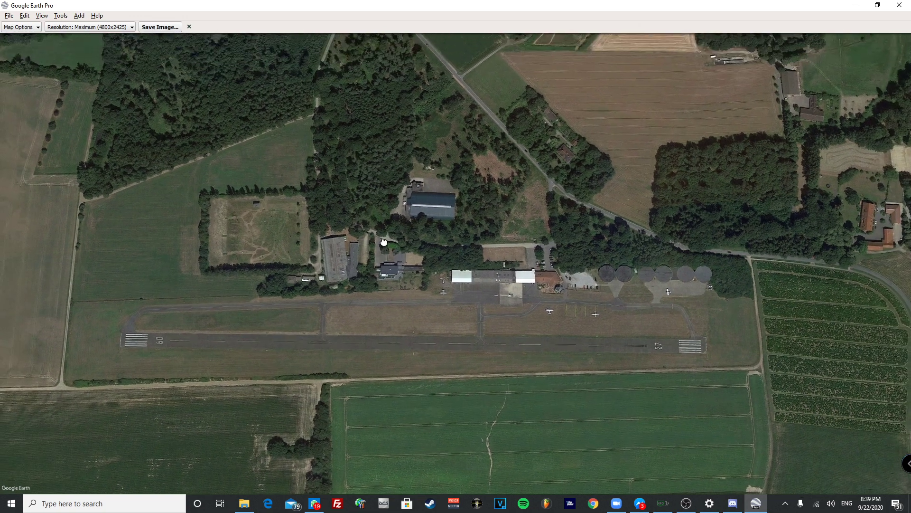
right_drag(394, 248, 393, 214)
right_drag(424, 264, 428, 168)
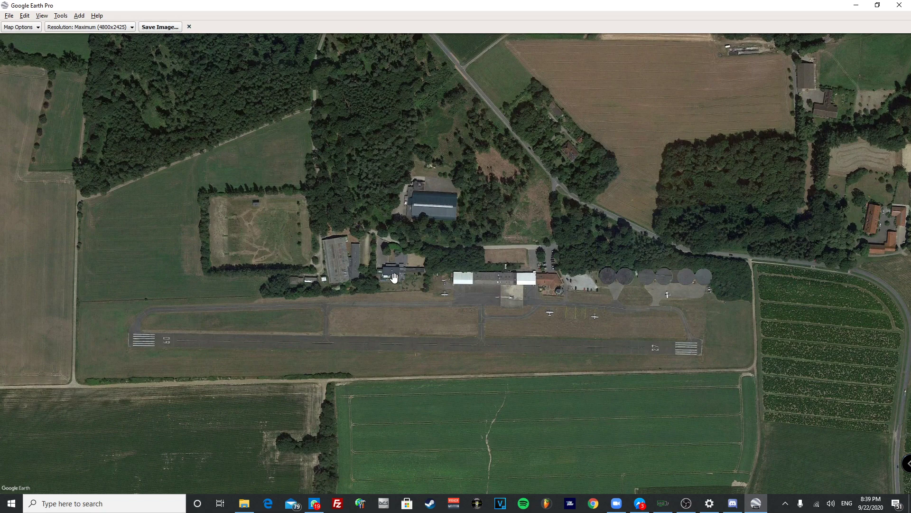
middle_drag(393, 277, 389, 39)
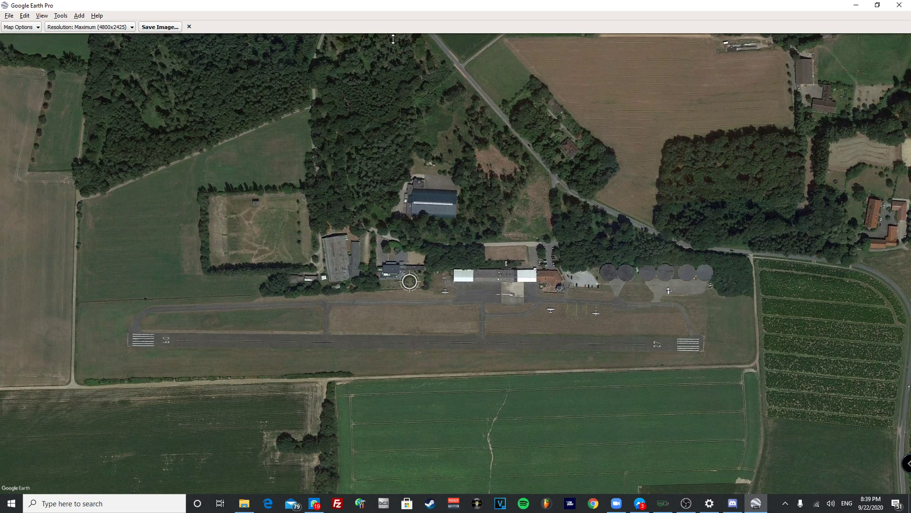
middle_drag(382, 376, 382, 273)
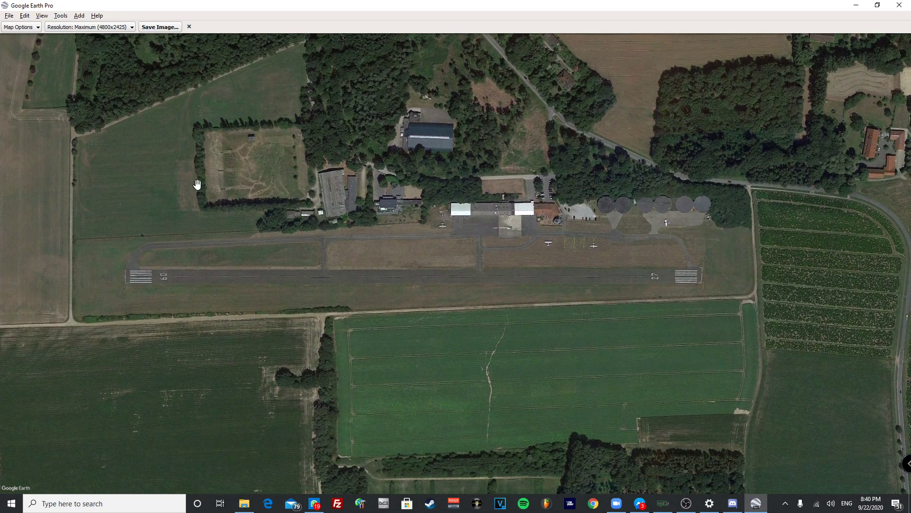
Step: Save the current airfield view as the JPEG 'edwoIMAGE' on the Desktop
click(155, 29)
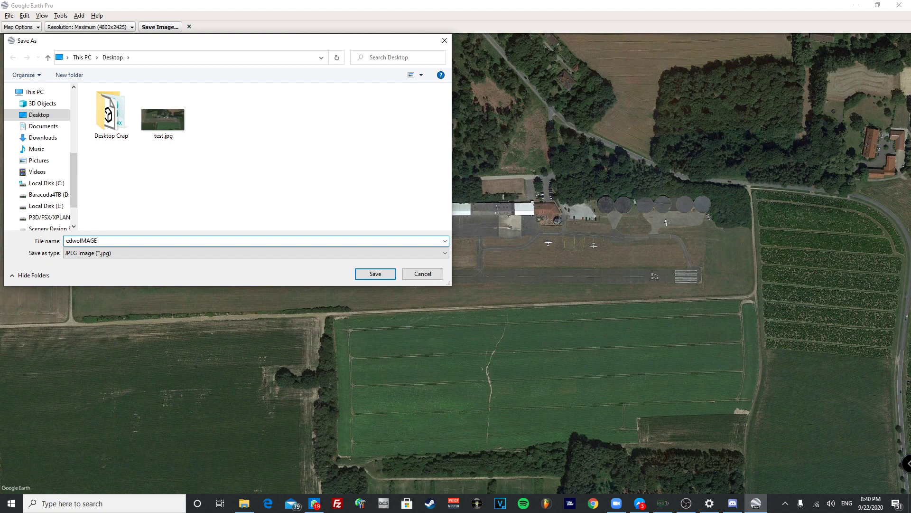
key(Return)
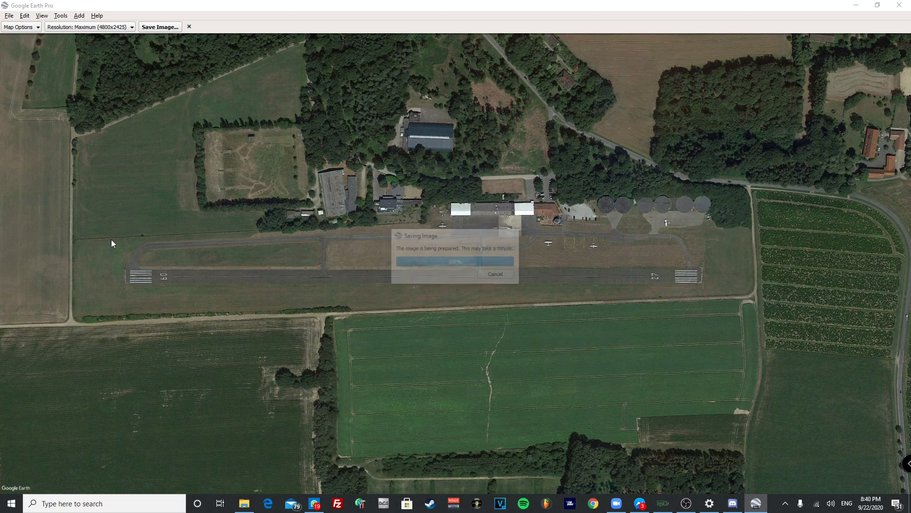
Step: Show the desktop and delete the old test.jpg image
key(super+d)
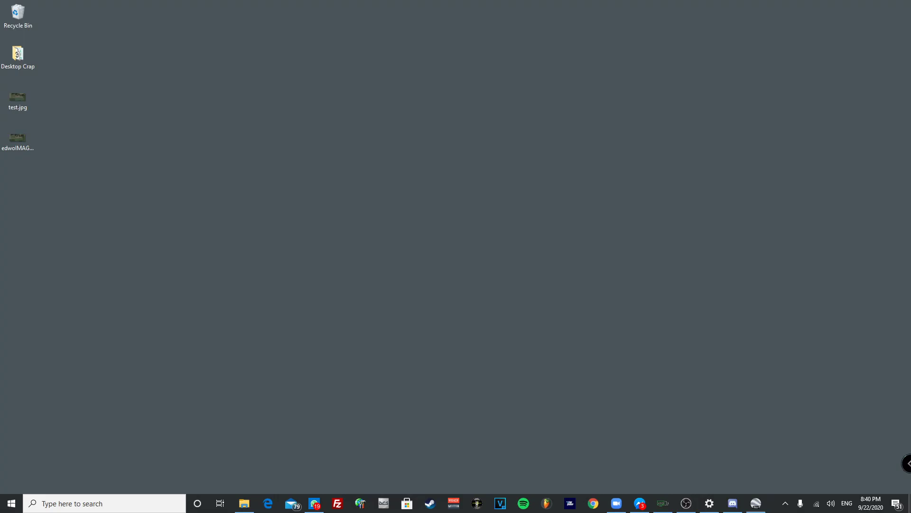
click(23, 104)
key(Delete)
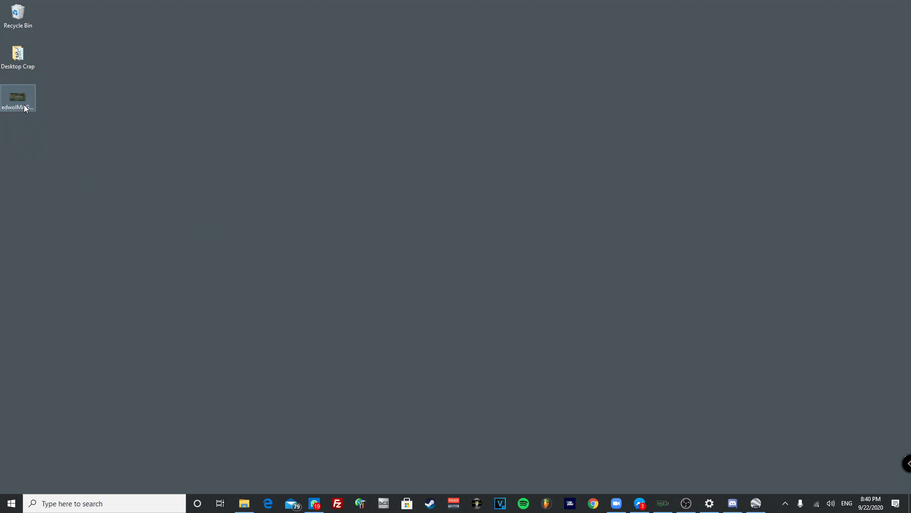
Step: Open edwoIMAGE.jpg in Photos, zoom in on the hangars and runway, then close it
double_click(24, 105)
scroll(260, 317, up, 5)
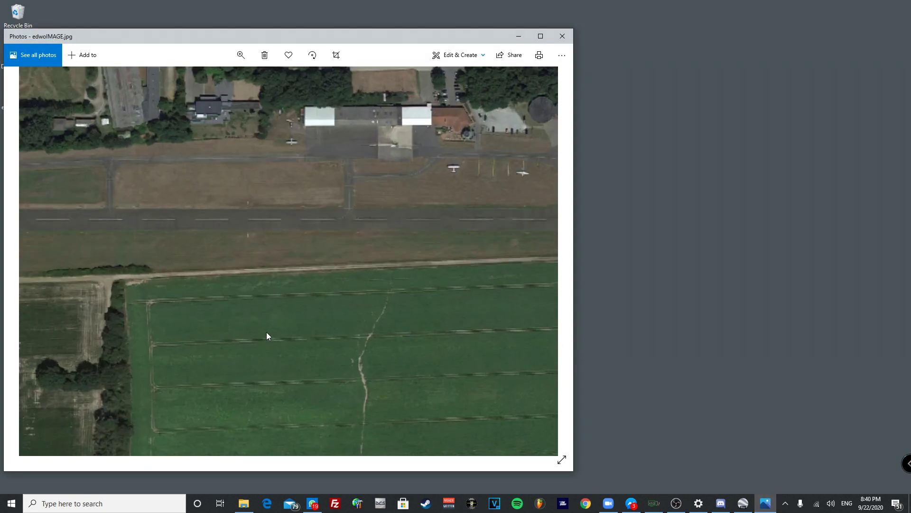
drag(261, 307, 258, 431)
scroll(214, 251, down, 5)
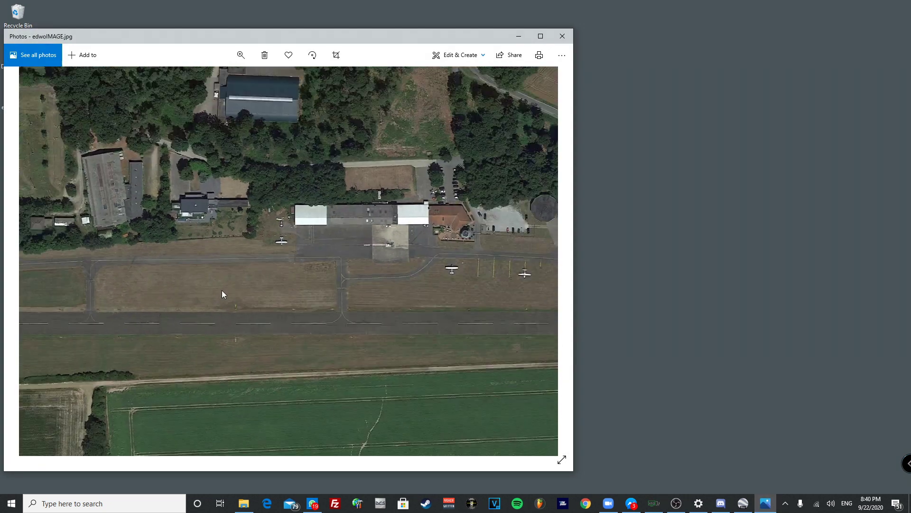
click(562, 36)
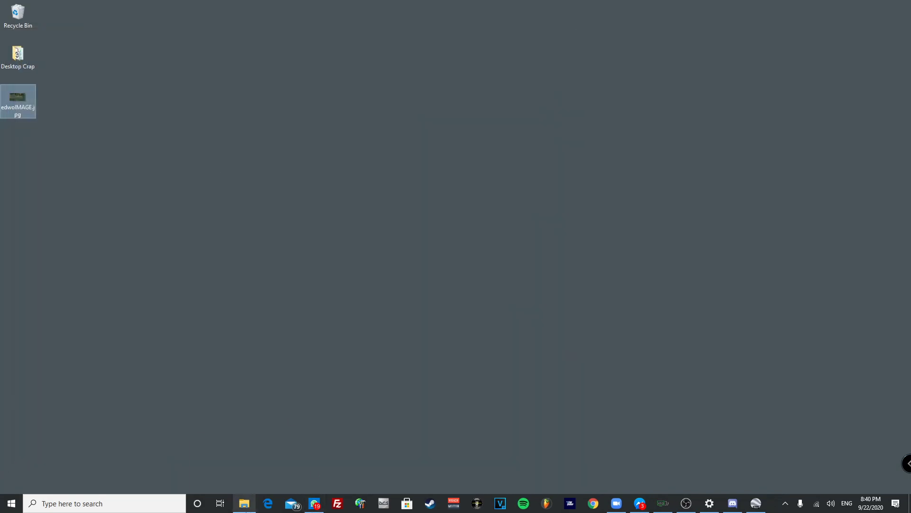
Step: Open a new Explorer window on Documents, select MyFSProjects and enlarge the window
click(285, 193)
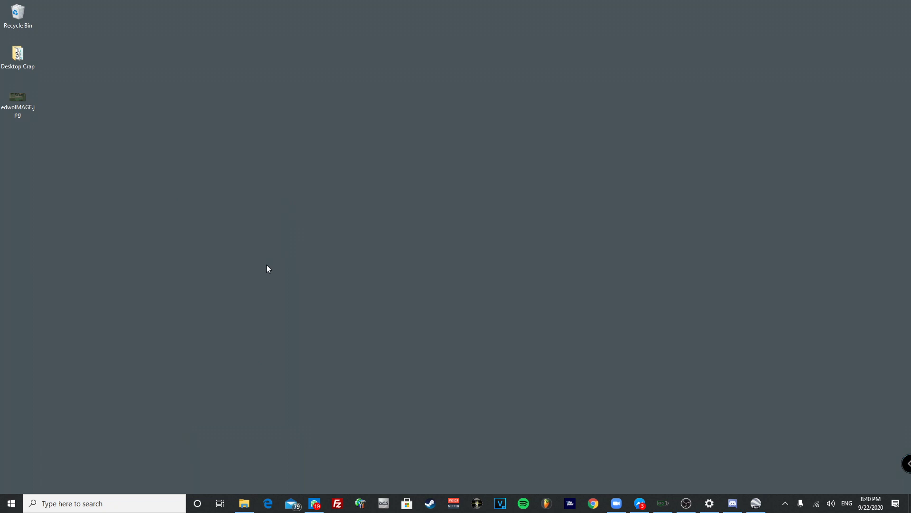
key(super+e)
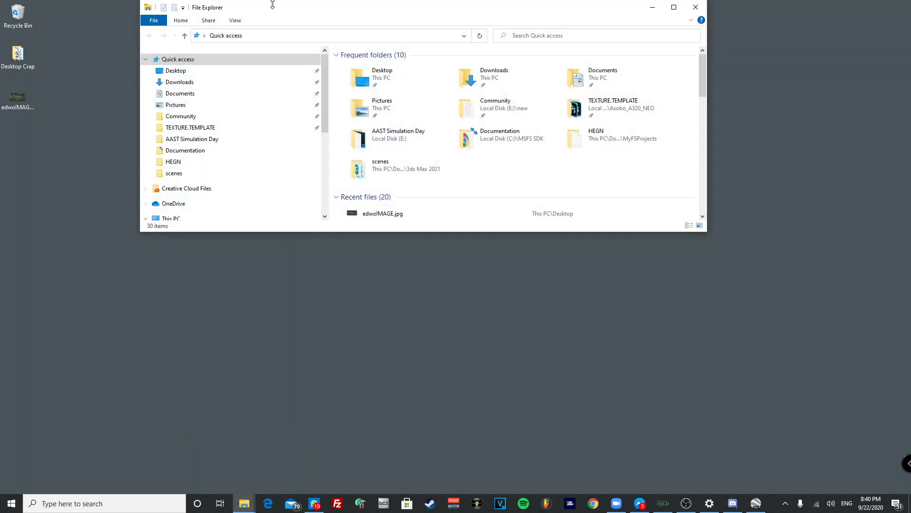
scroll(203, 103, down, 1)
scroll(203, 103, up, 1)
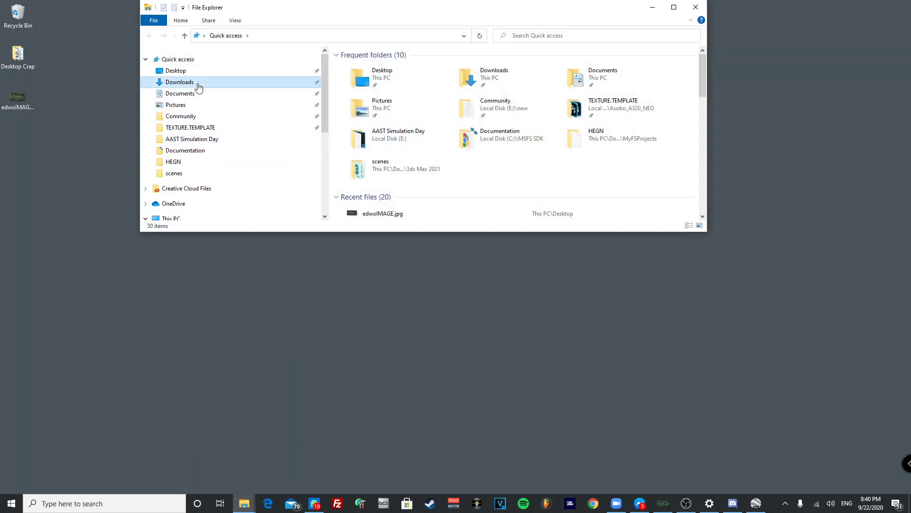
click(199, 93)
scroll(477, 138, down, 8)
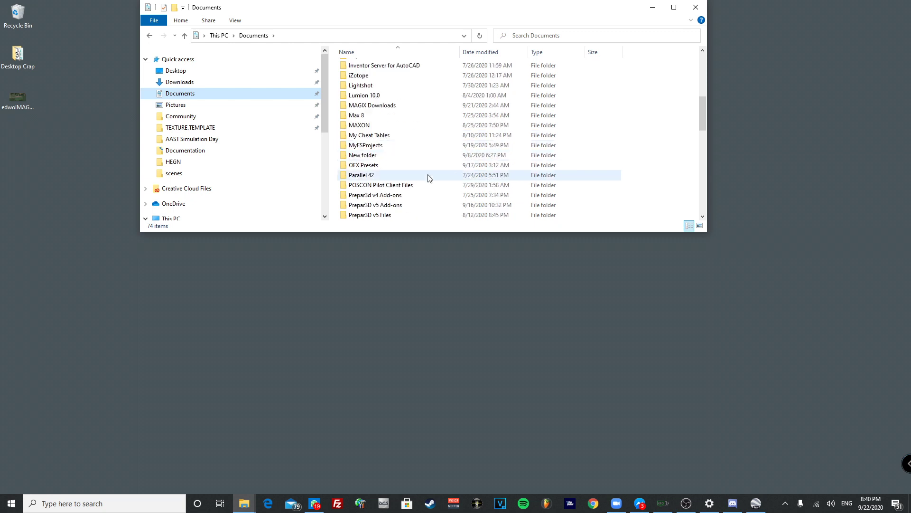
scroll(450, 128, down, 3)
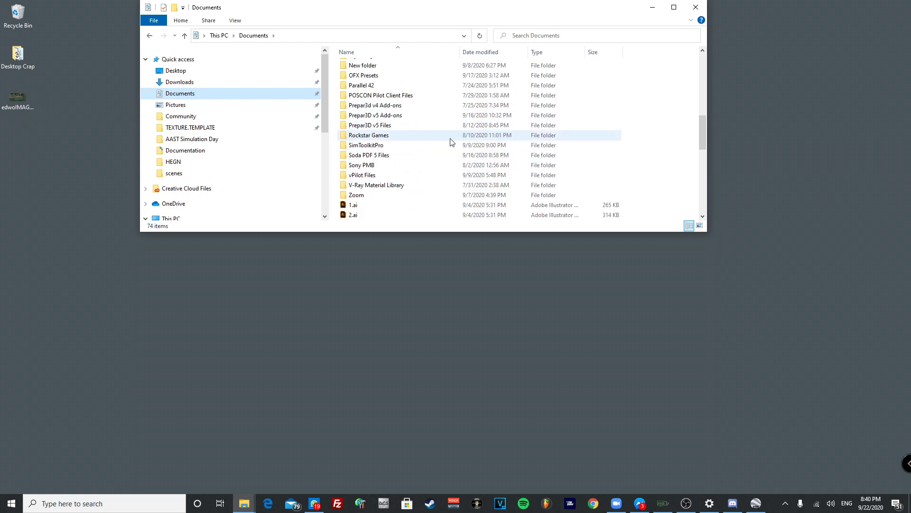
scroll(401, 138, up, 3)
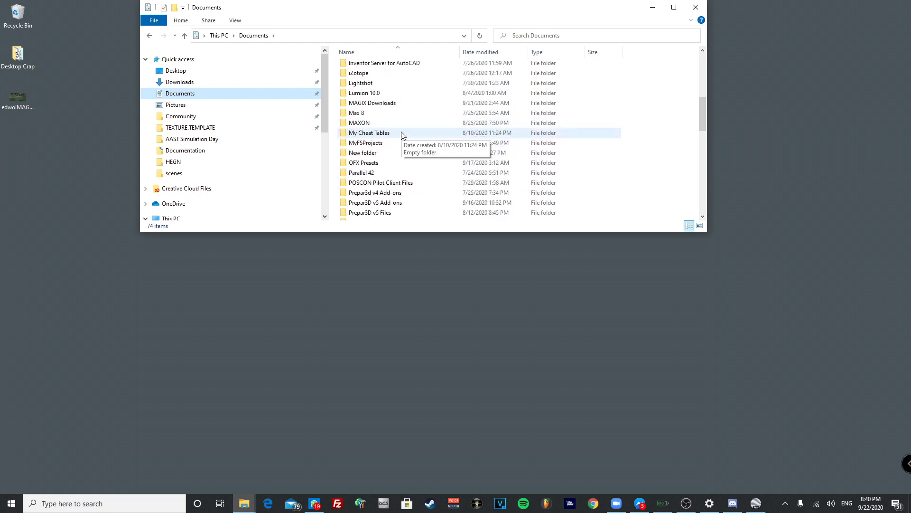
click(375, 146)
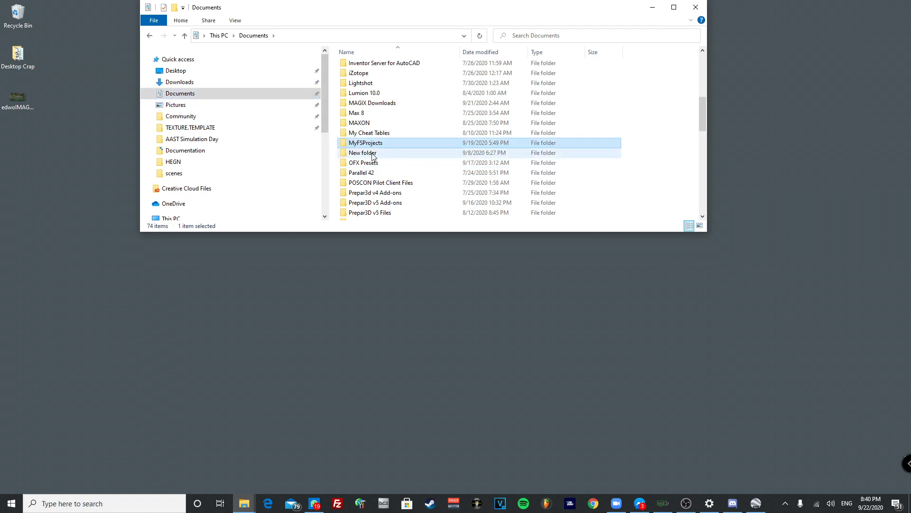
mouse_move(361, 146)
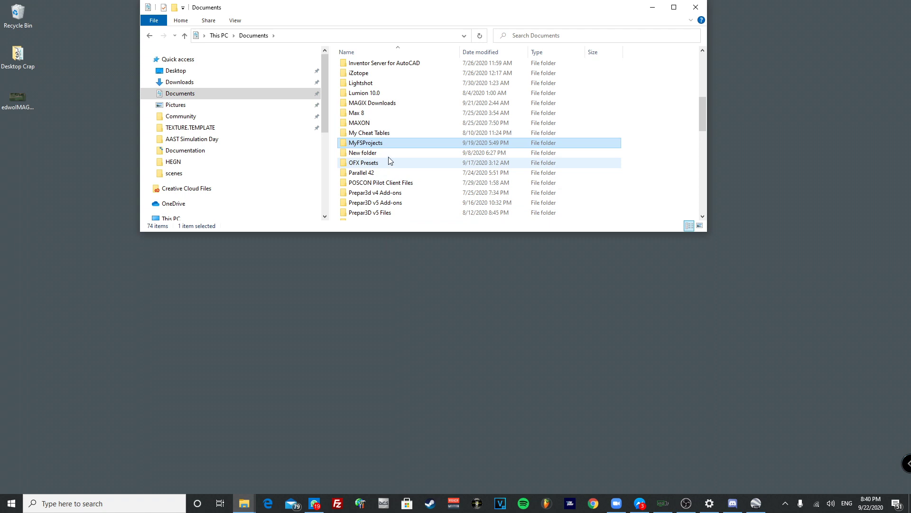
drag(706, 234, 786, 406)
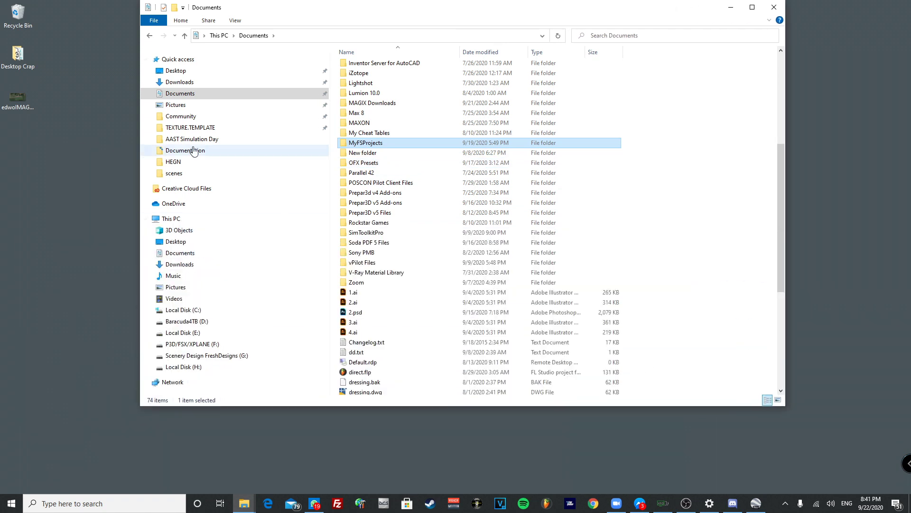
Step: Open MyFSProjects and marquee-select its six project folders, then clear the selection
double_click(403, 143)
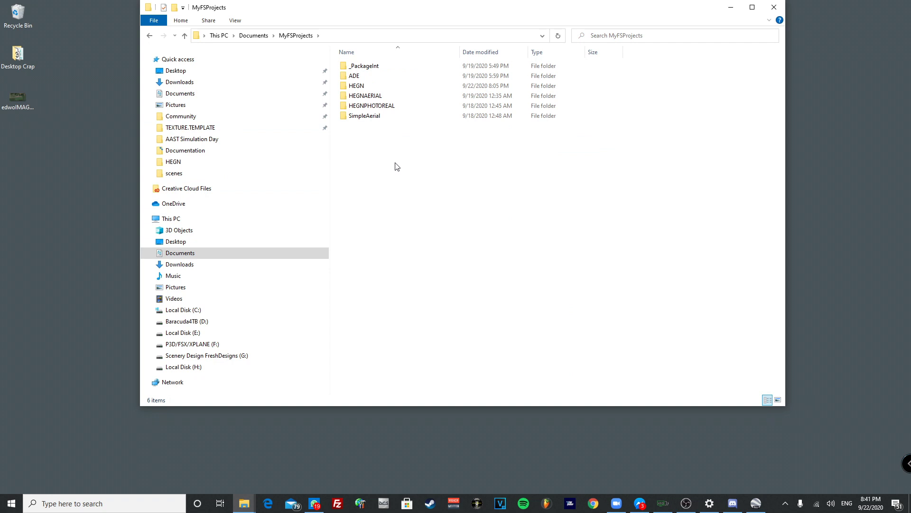
drag(483, 306, 357, 2)
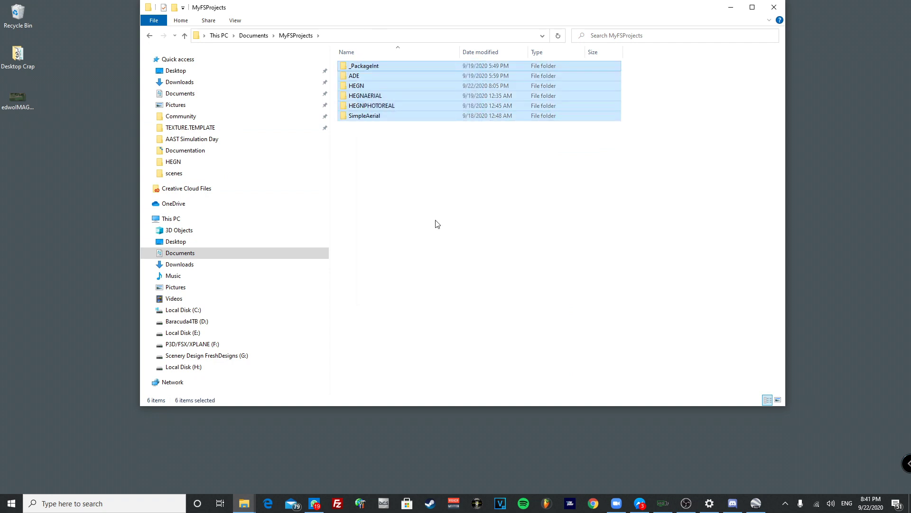
click(437, 224)
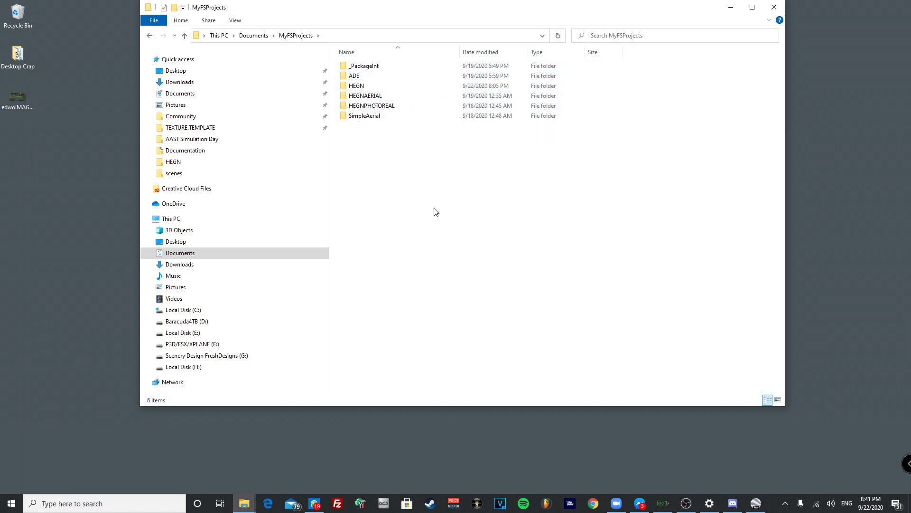
drag(401, 253, 319, 25)
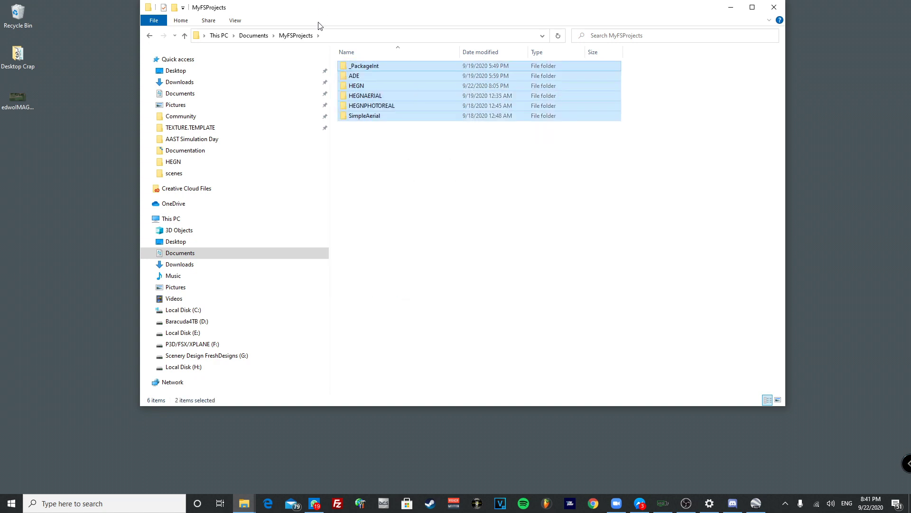
click(393, 199)
Step: Create a new folder named EGWO in MyFSProjects
right_click(401, 138)
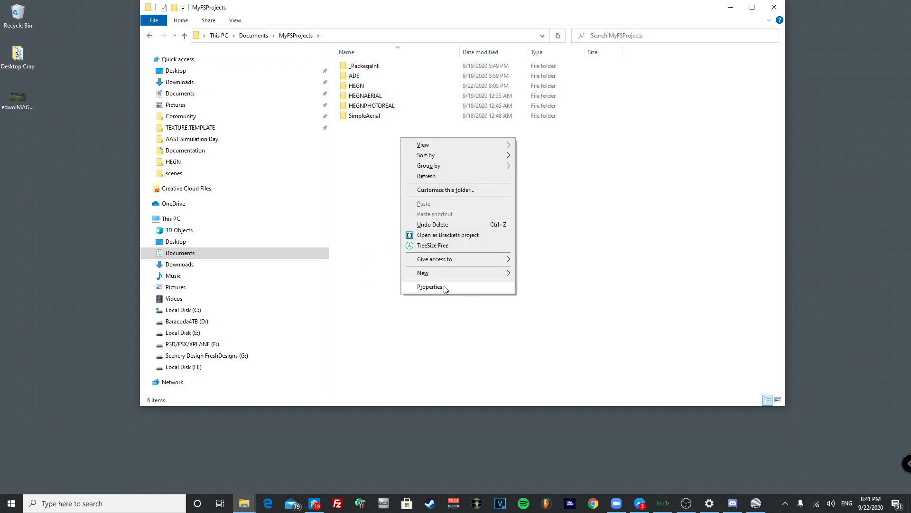
mouse_move(450, 275)
click(547, 272)
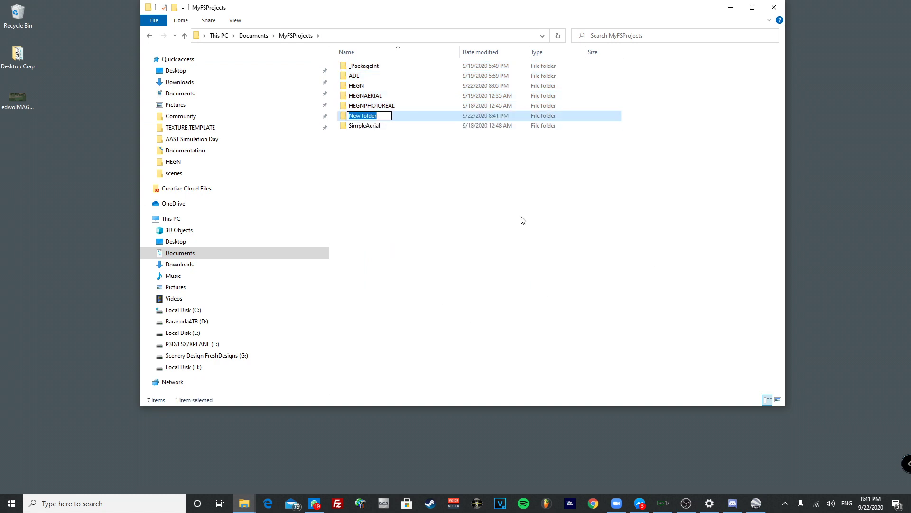
text(E)
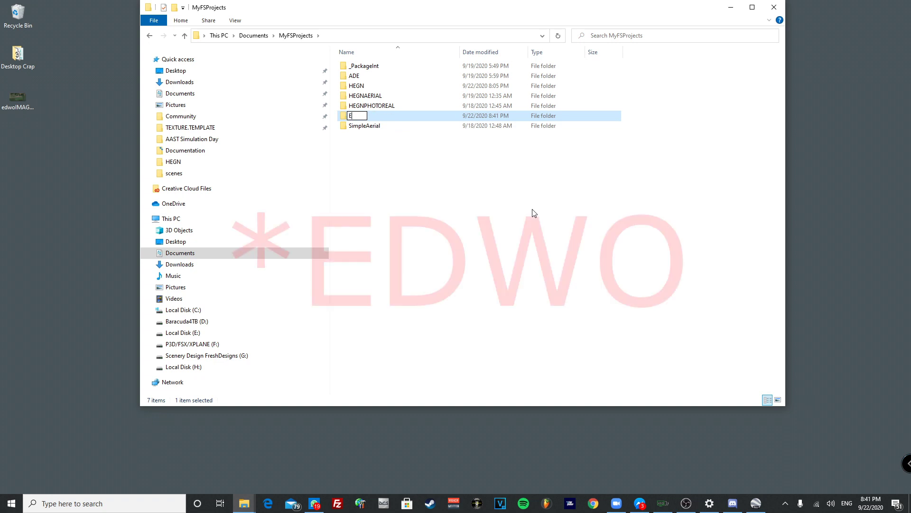
text(GWO)
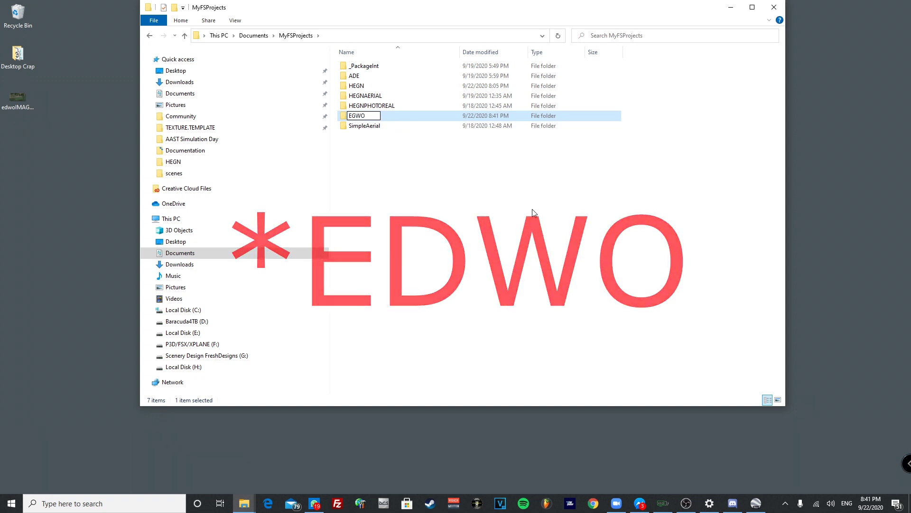
key(Return)
Step: Create a second new folder named EGWOAERIAL in MyFSProjects
right_click(403, 166)
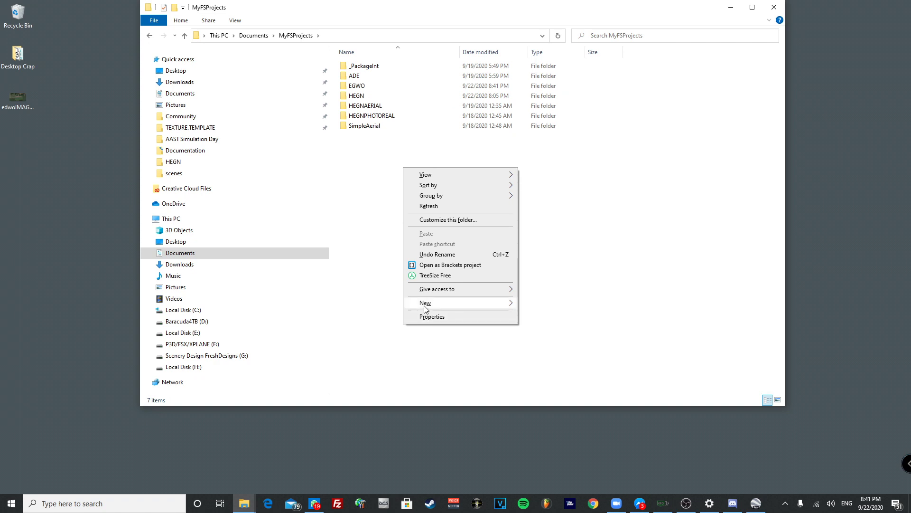
mouse_move(425, 303)
click(526, 303)
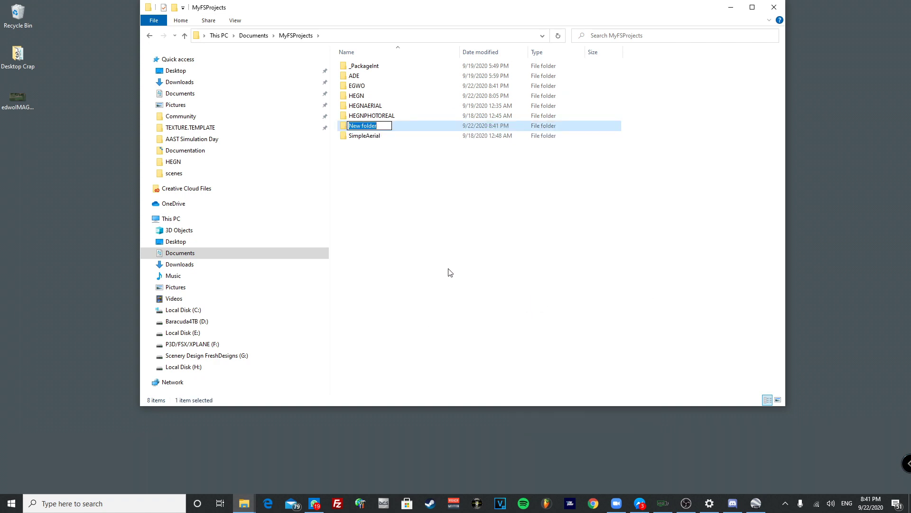
text(EG)
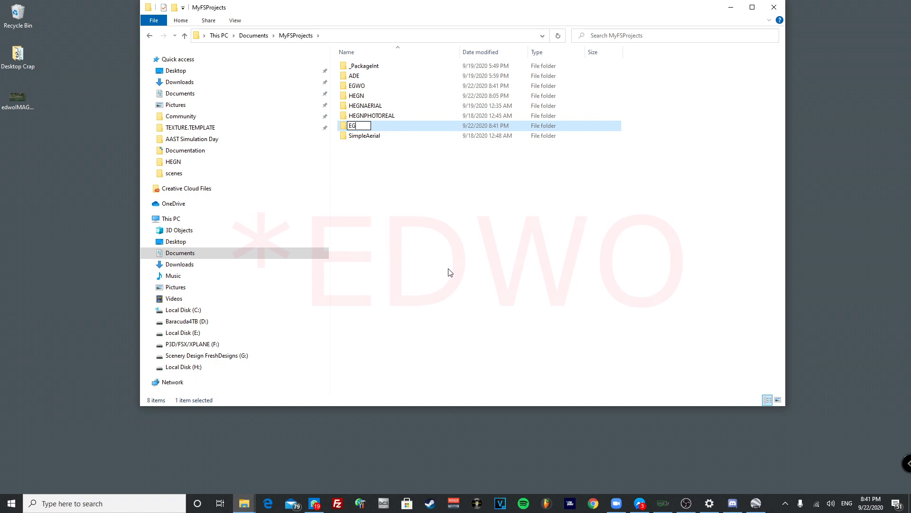
text(WOAERIAL)
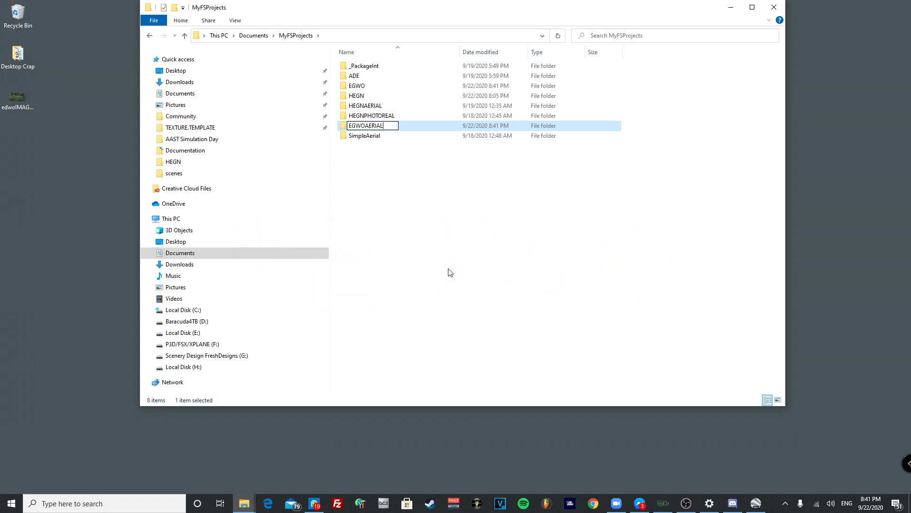
key(Return)
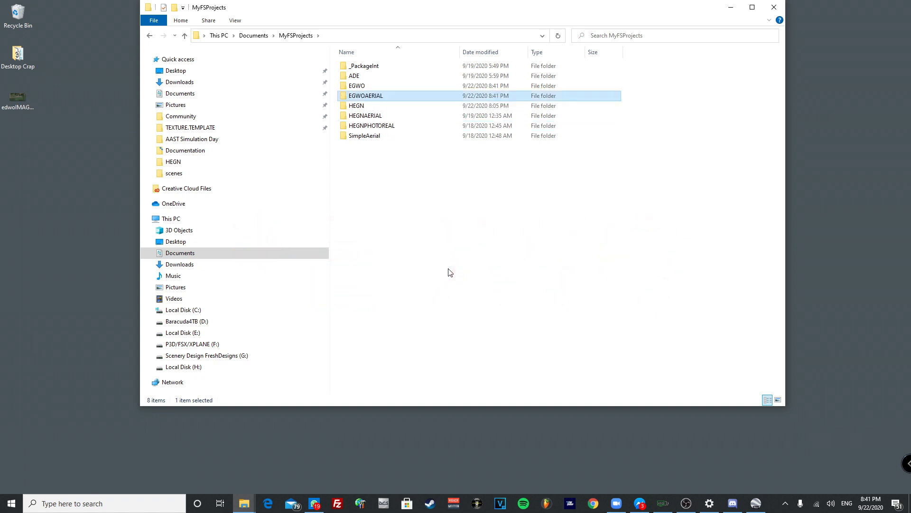
click(457, 179)
Step: Look inside the new EGWOAERIAL and EGWO folders
double_click(375, 96)
click(297, 35)
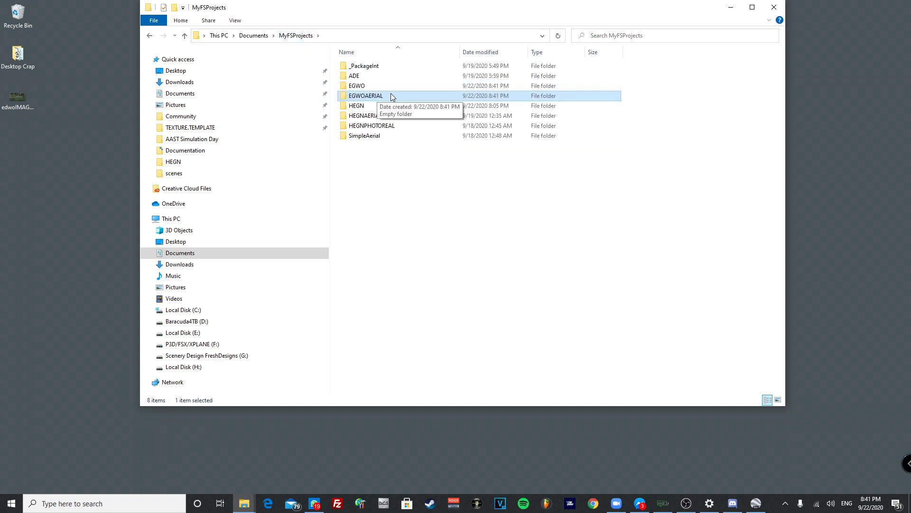
double_click(378, 86)
drag(452, 88, 537, 223)
drag(430, 155, 566, 267)
drag(454, 133, 558, 304)
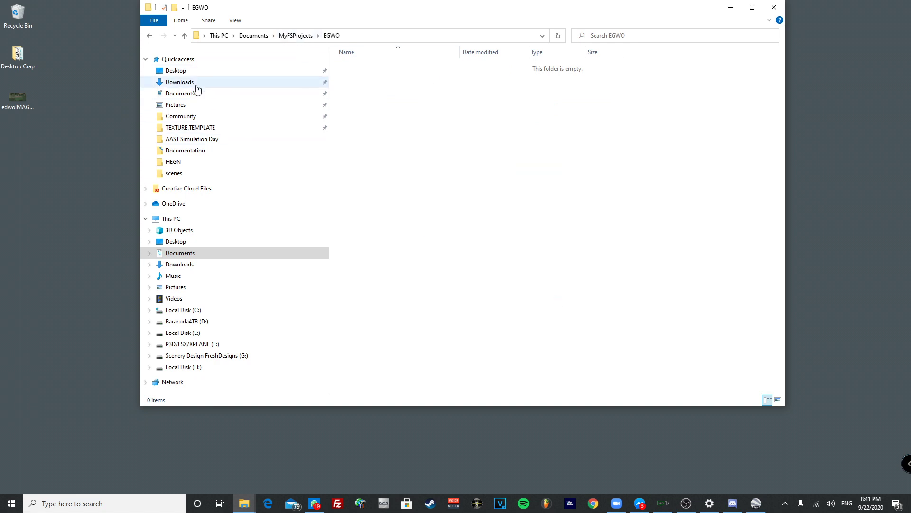
Step: Inspect the HEGNAERIAL project's contents, then place a second Explorer window on the right
click(287, 37)
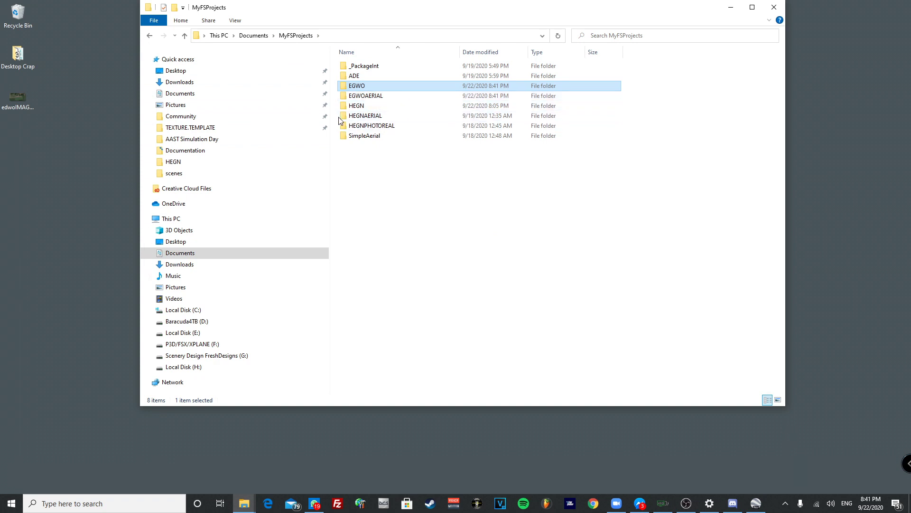
double_click(357, 116)
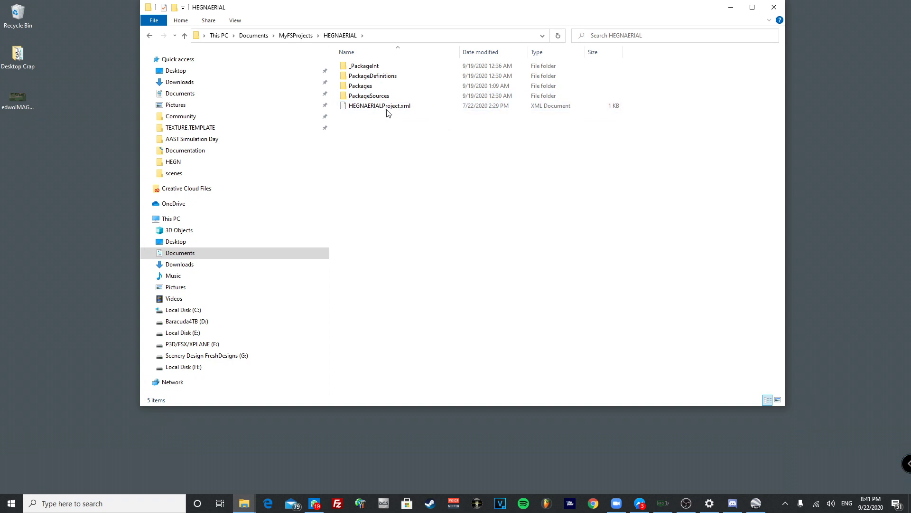
click(300, 39)
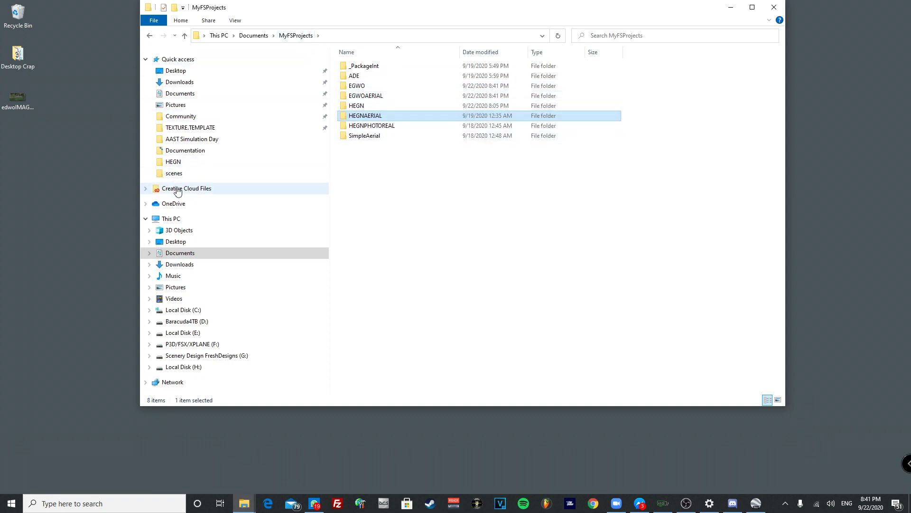
key(super+e)
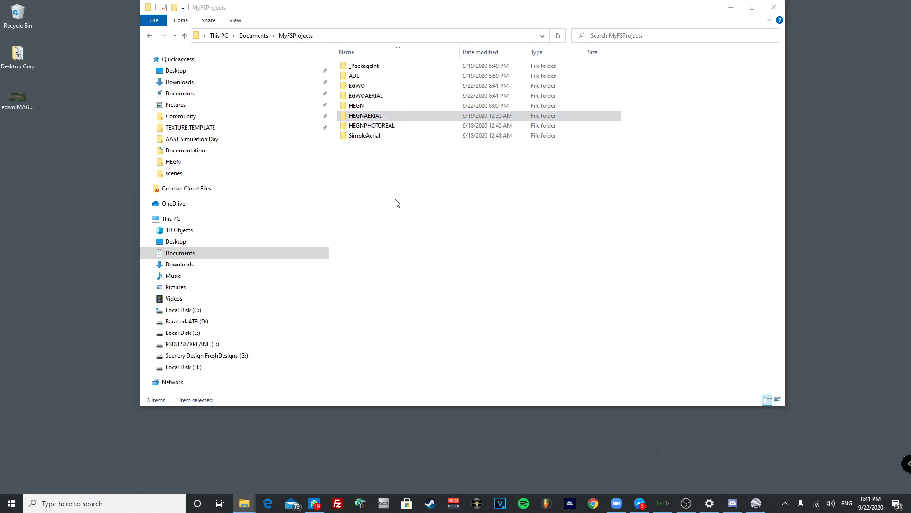
drag(300, 14, 657, 37)
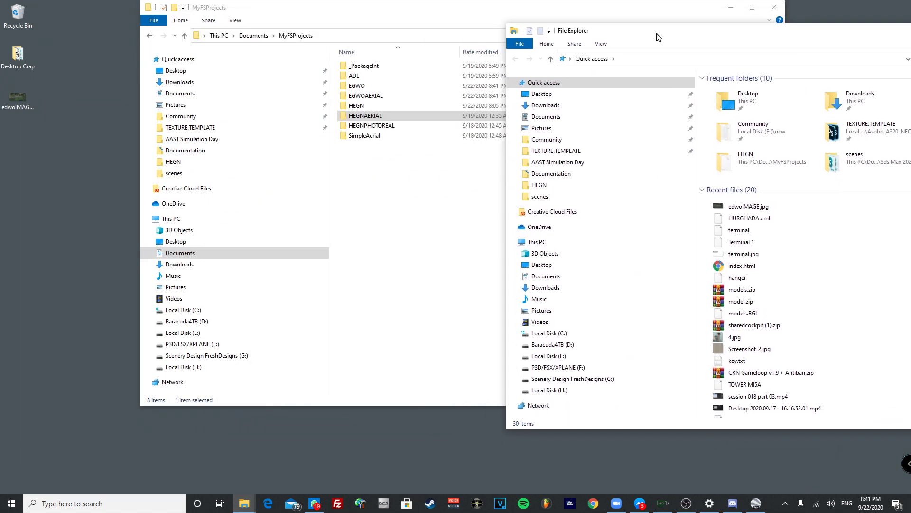
Step: Browse to C:\MSFS SDK\Samples\SimpleAerial, copy all three items, and close that window
click(550, 334)
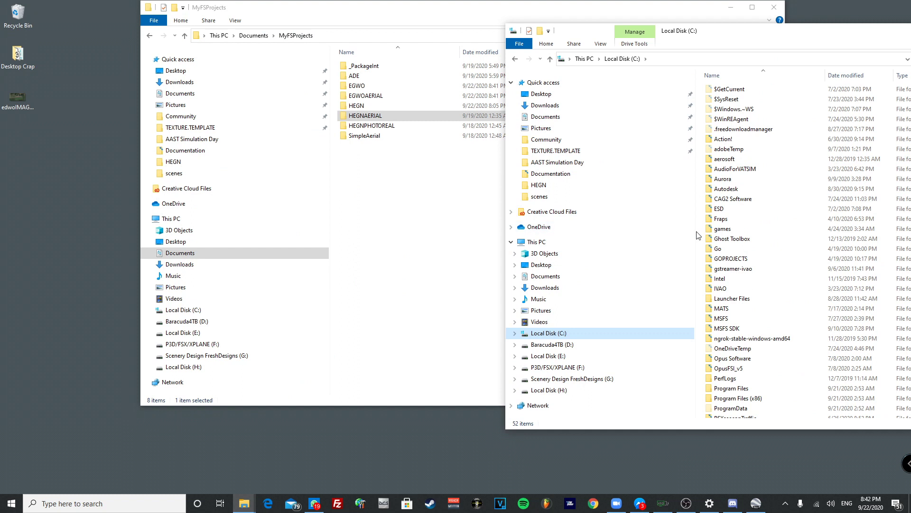
double_click(731, 329)
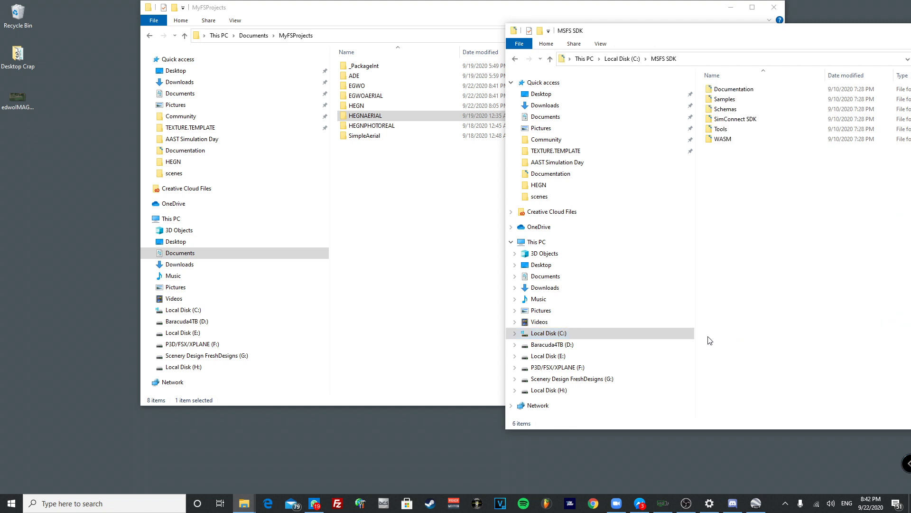
double_click(727, 99)
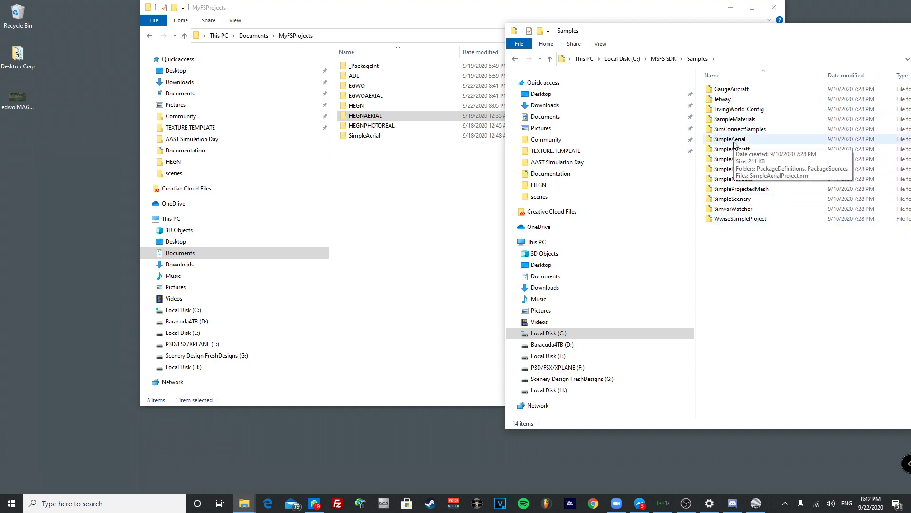
double_click(733, 142)
drag(778, 313, 744, 87)
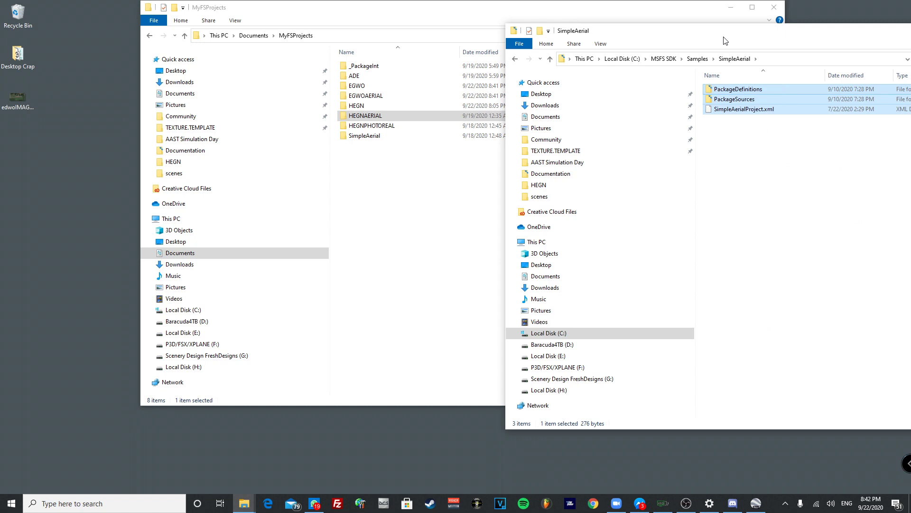
right_click(743, 111)
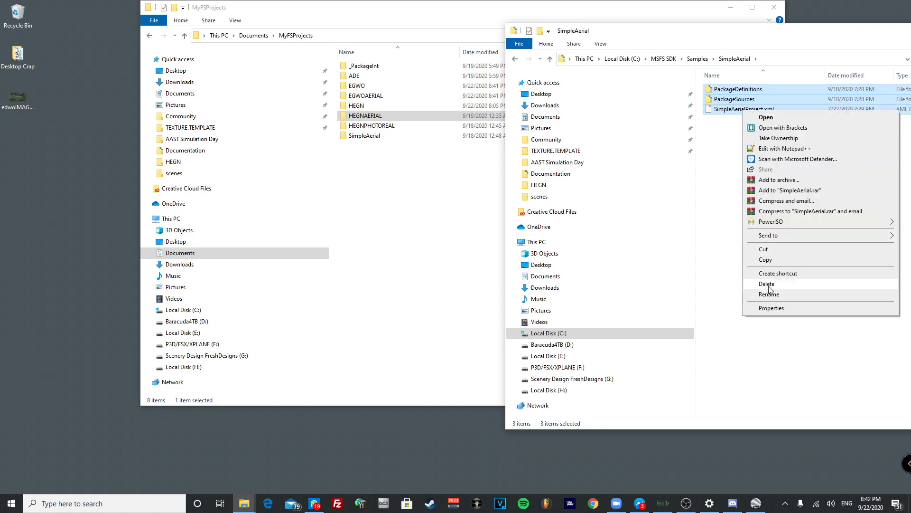
click(775, 261)
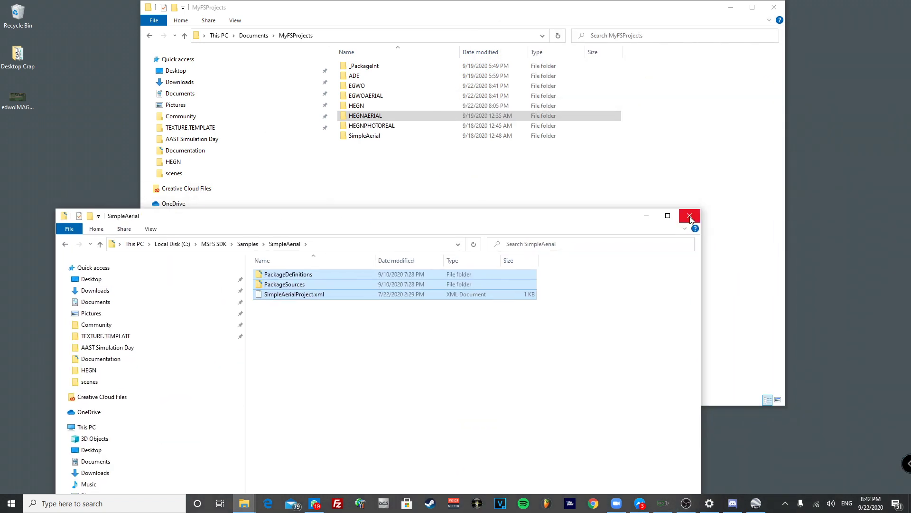
click(690, 216)
Step: Paste the copied sample project into the empty EGWOAERIAL folder
double_click(403, 95)
right_click(399, 116)
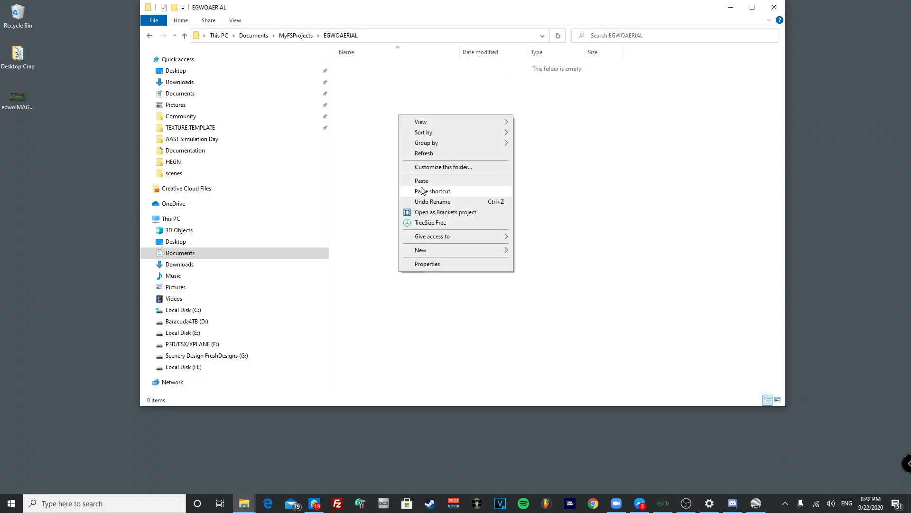
click(422, 181)
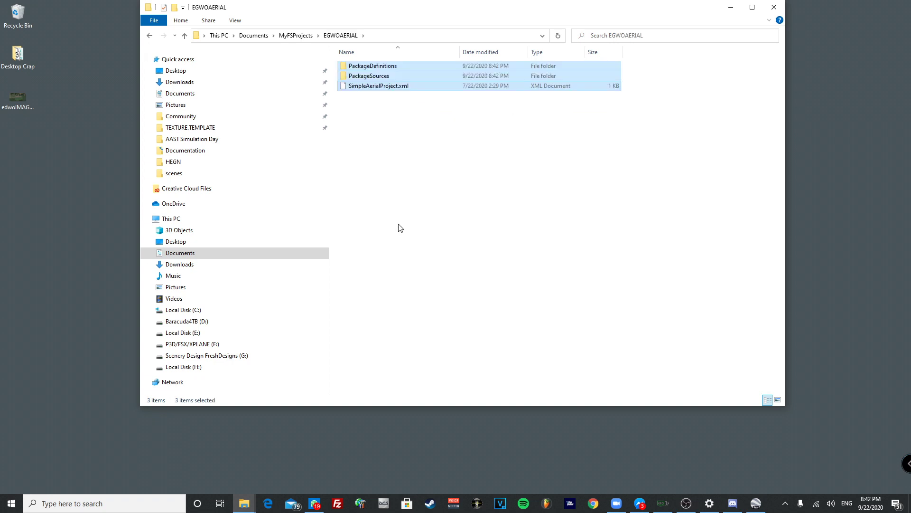
Step: Delete the six sample PNG tiles from PackageSources\CGL\aerial_images, then reopen EGWOAERIAL
double_click(384, 76)
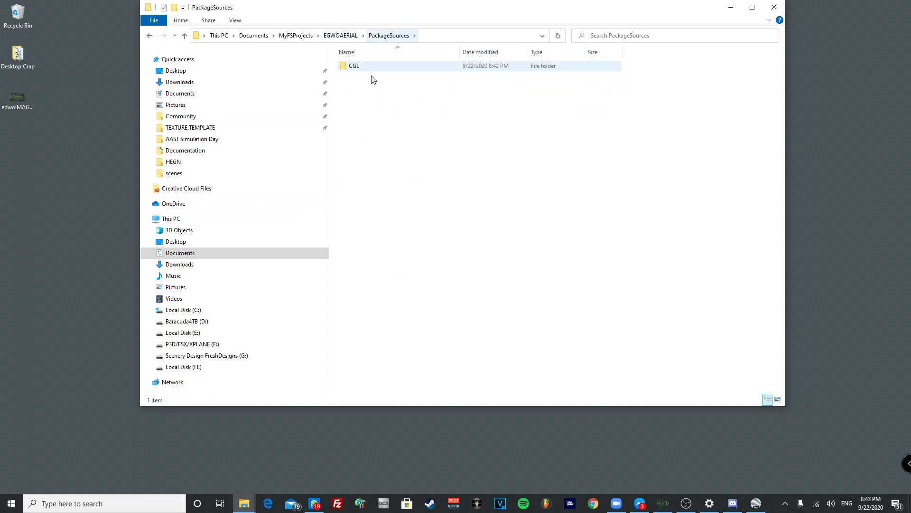
double_click(362, 71)
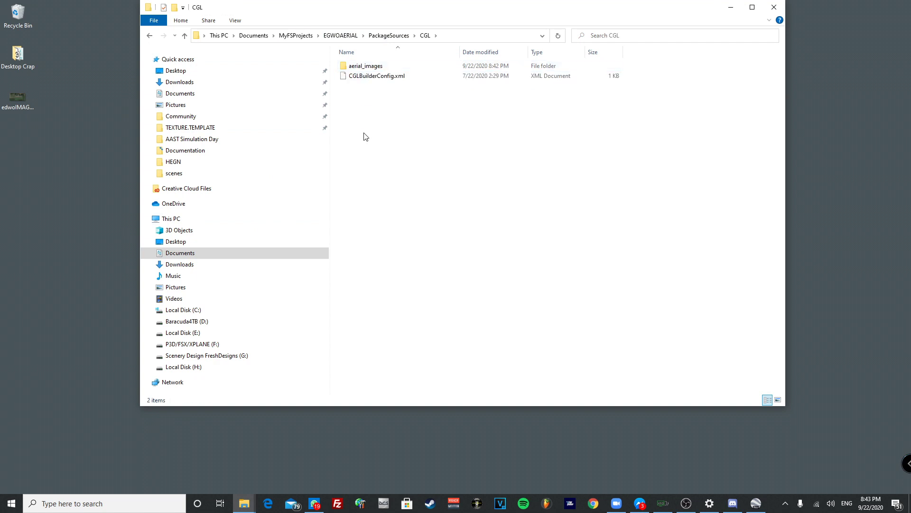
double_click(410, 66)
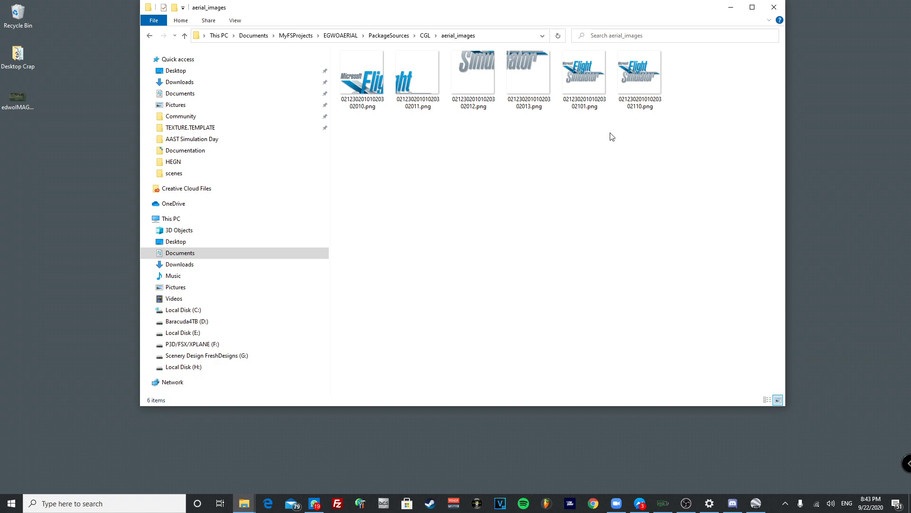
drag(680, 120, 320, 49)
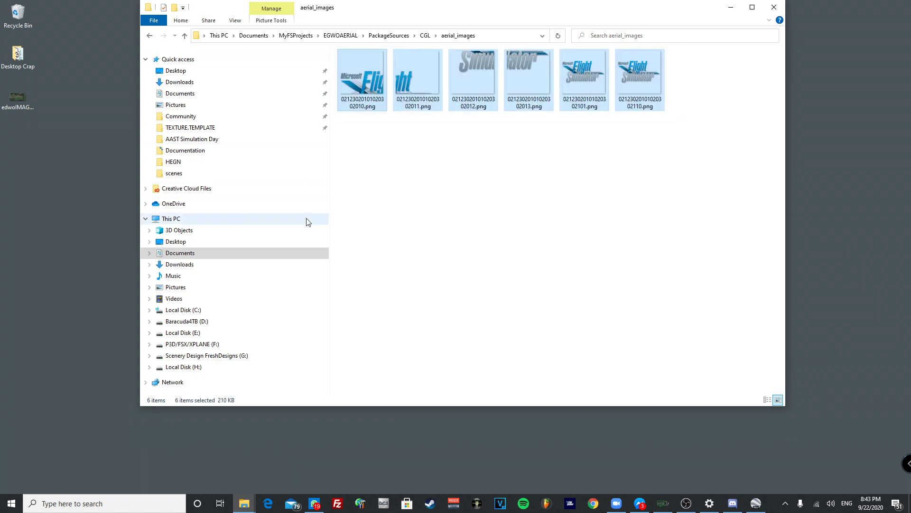
key(Delete)
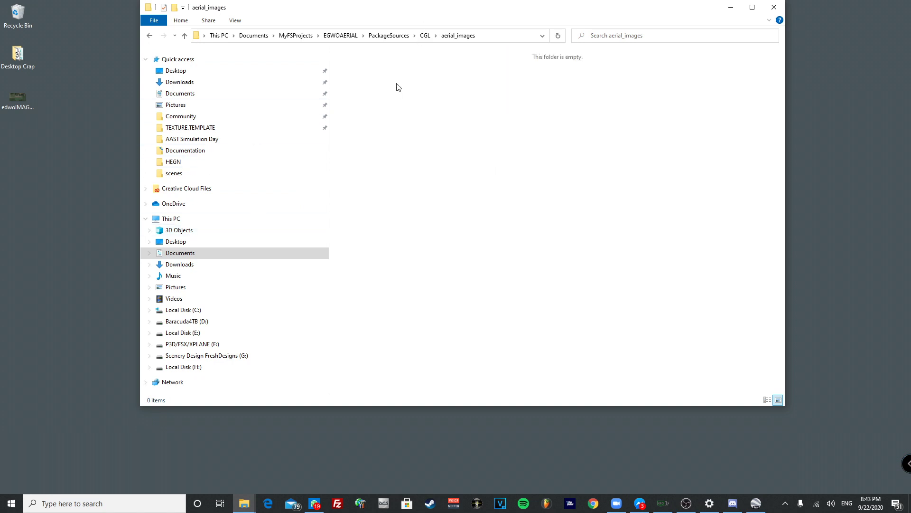
click(288, 37)
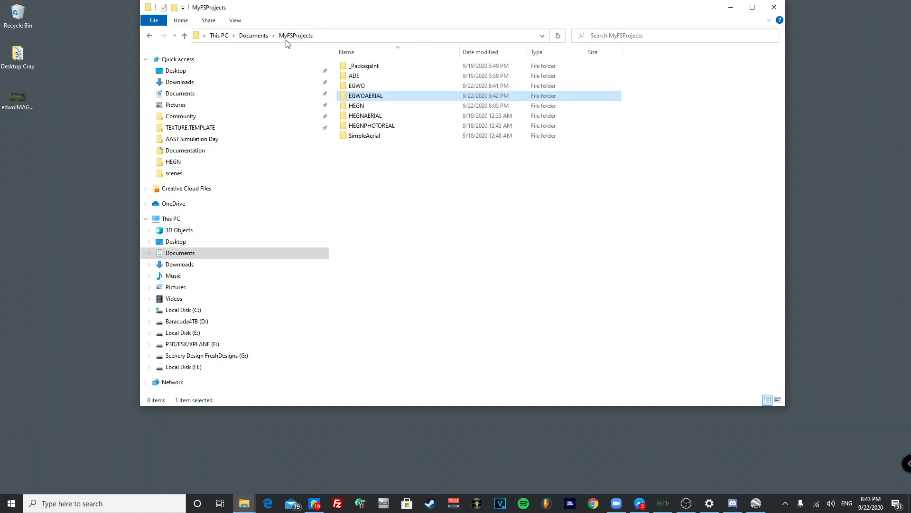
double_click(430, 96)
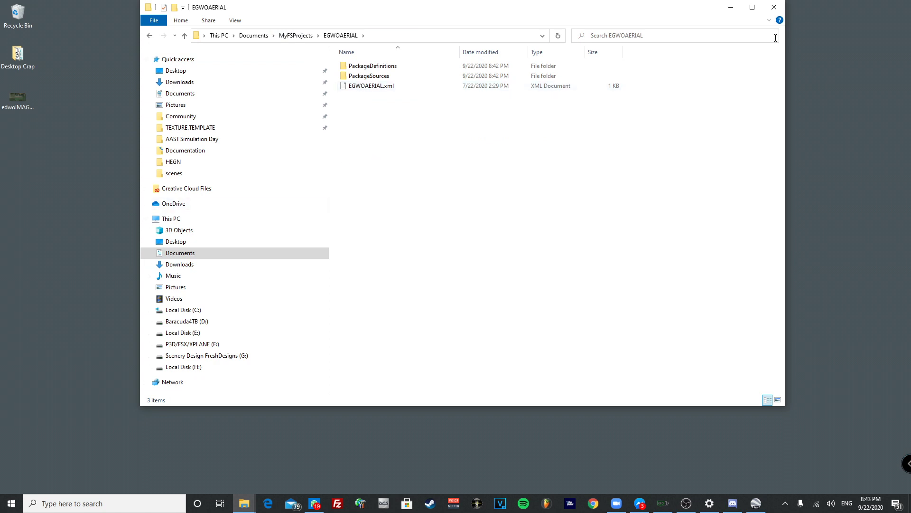
Step: Minimize Explorer and search the taskbar for 'qgis' to launch QGIS
click(730, 8)
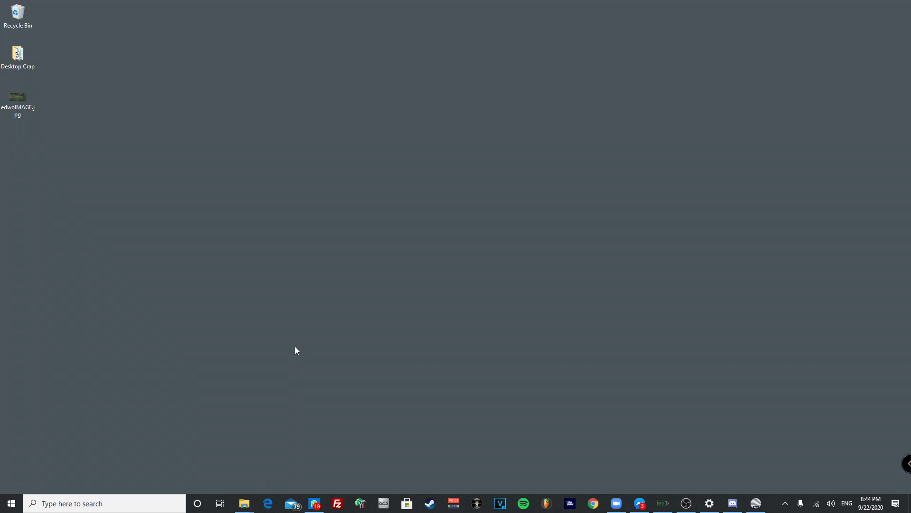
click(172, 510)
text(qgis)
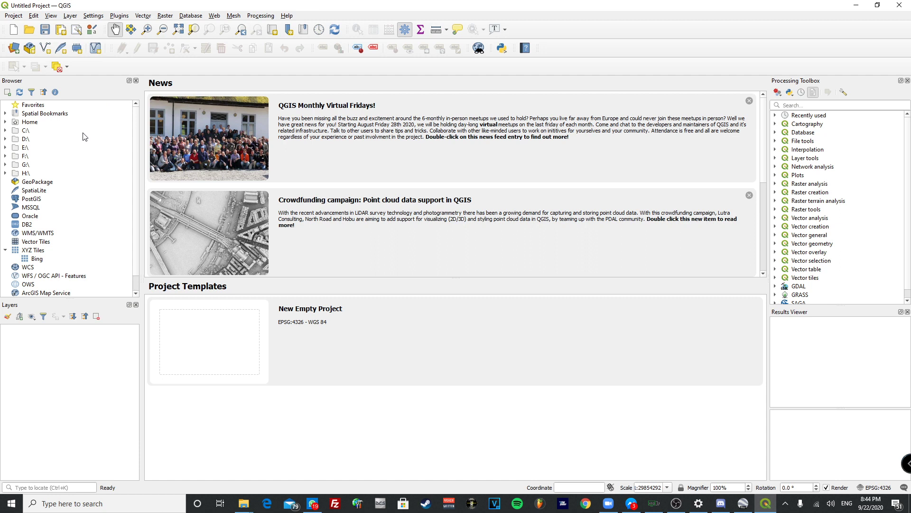
Step: Start a new XYZ Tiles connection from the Browser panel and focus its URL field
click(34, 260)
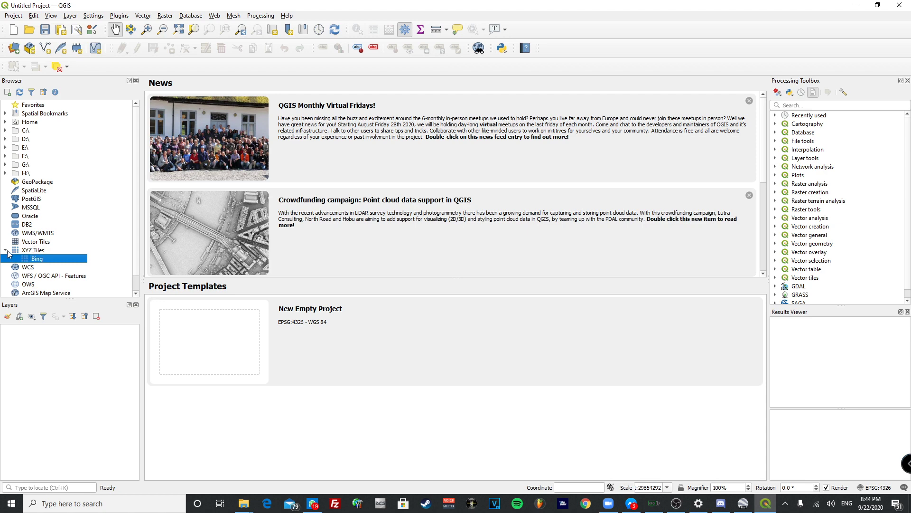
double_click(35, 252)
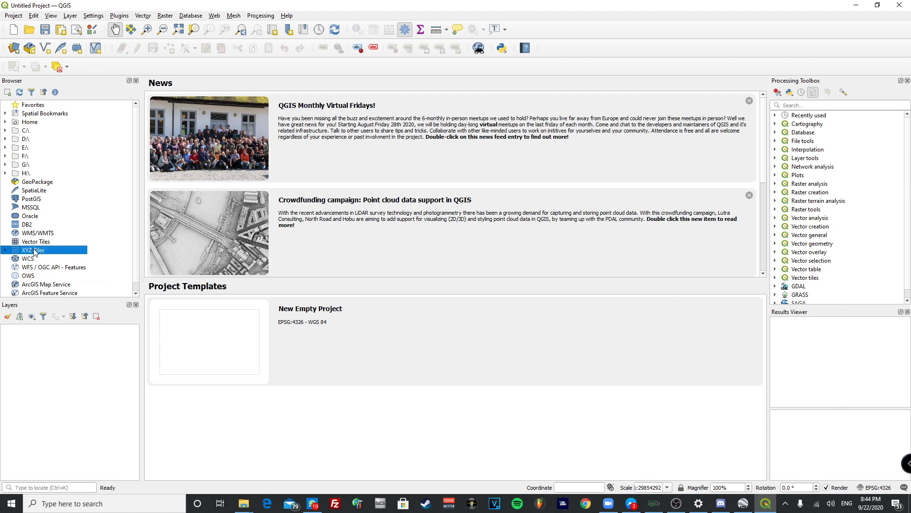
right_click(35, 252)
click(50, 259)
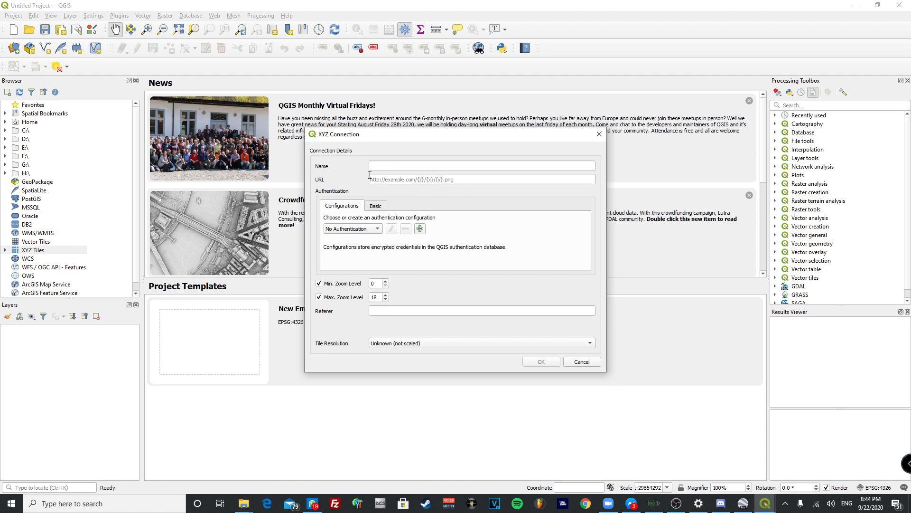
click(371, 179)
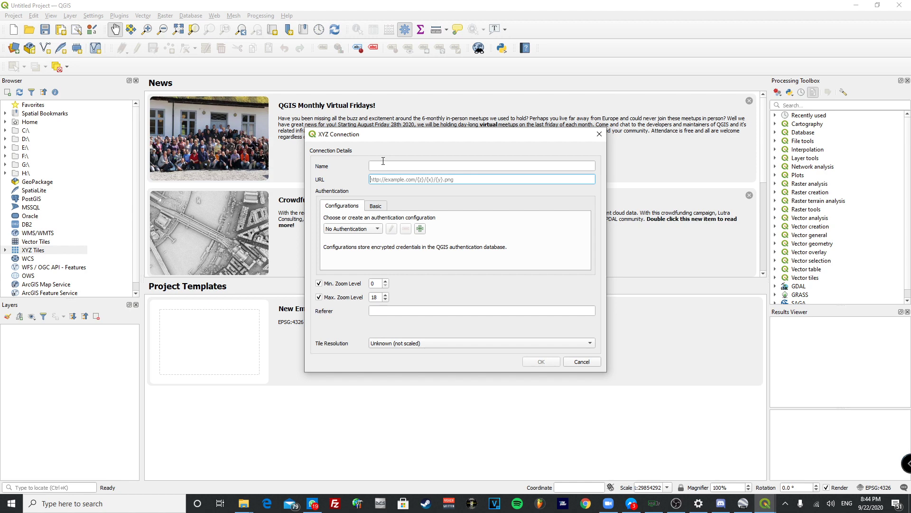